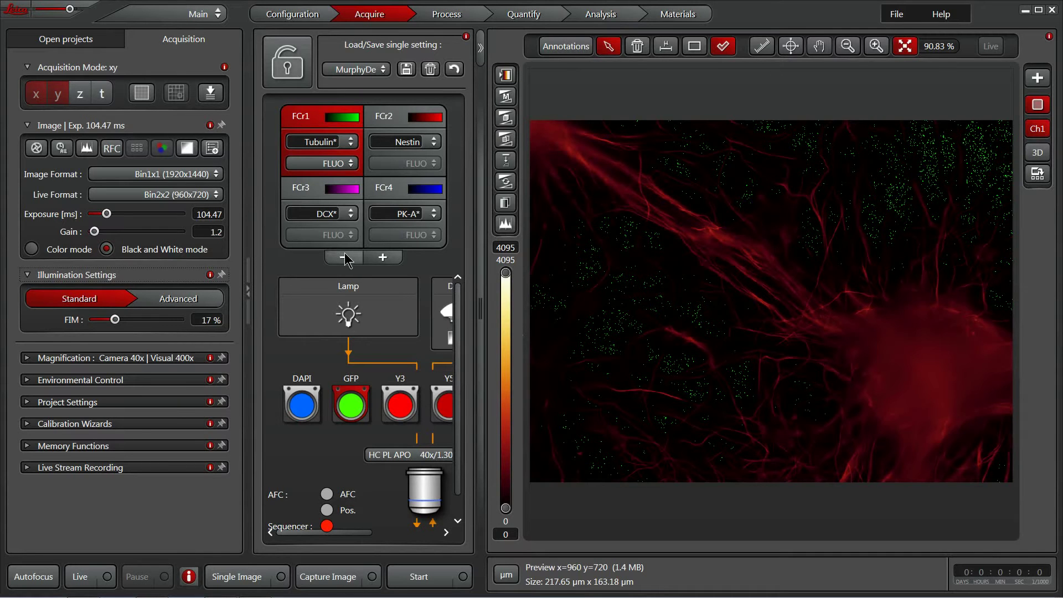
Show the intensity histogram and raise illumination to 100% at 336.43 ms exposure
click(506, 224)
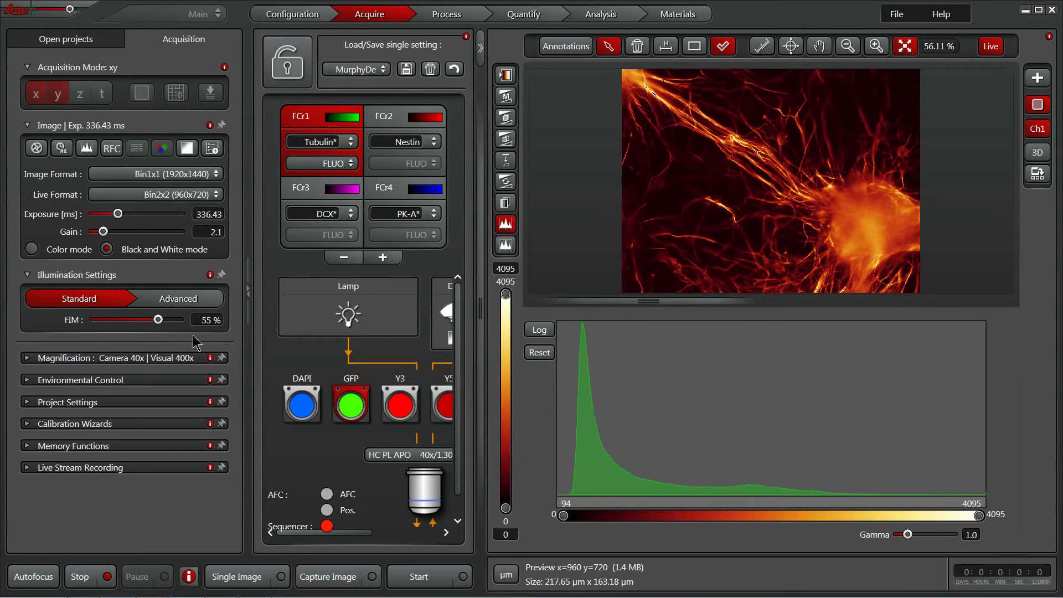
drag(158, 321, 182, 320)
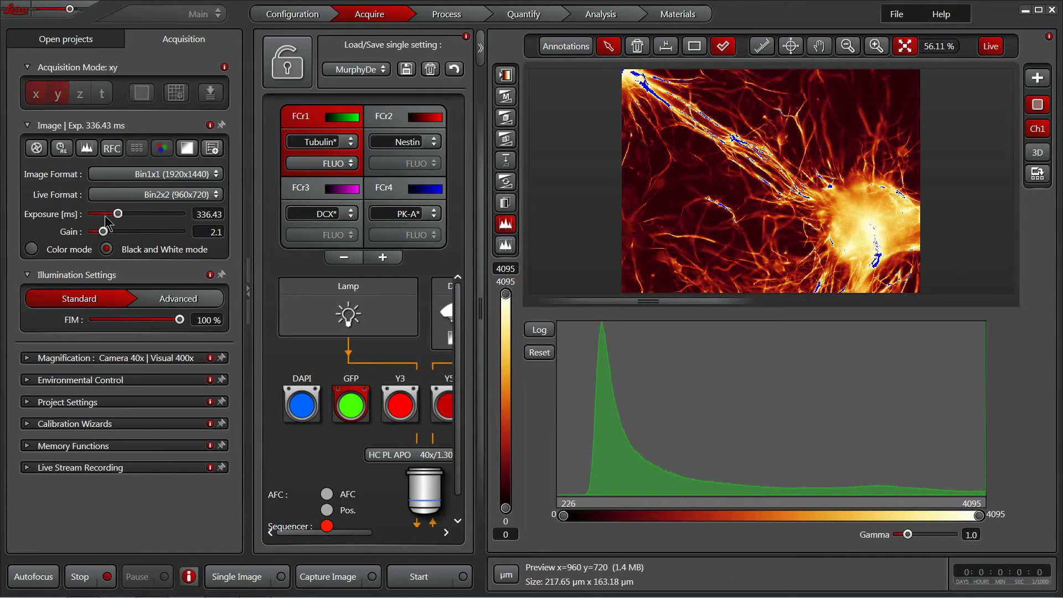
Drop illumination to 55%, return it to 100%, then cut exposure to 154.40 ms
click(158, 320)
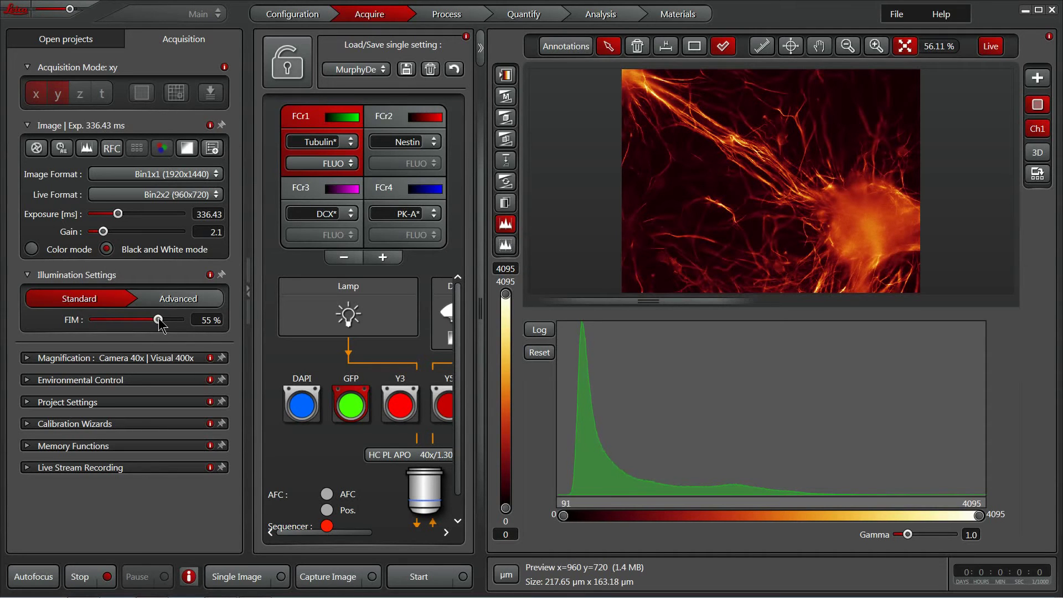
drag(157, 321, 180, 320)
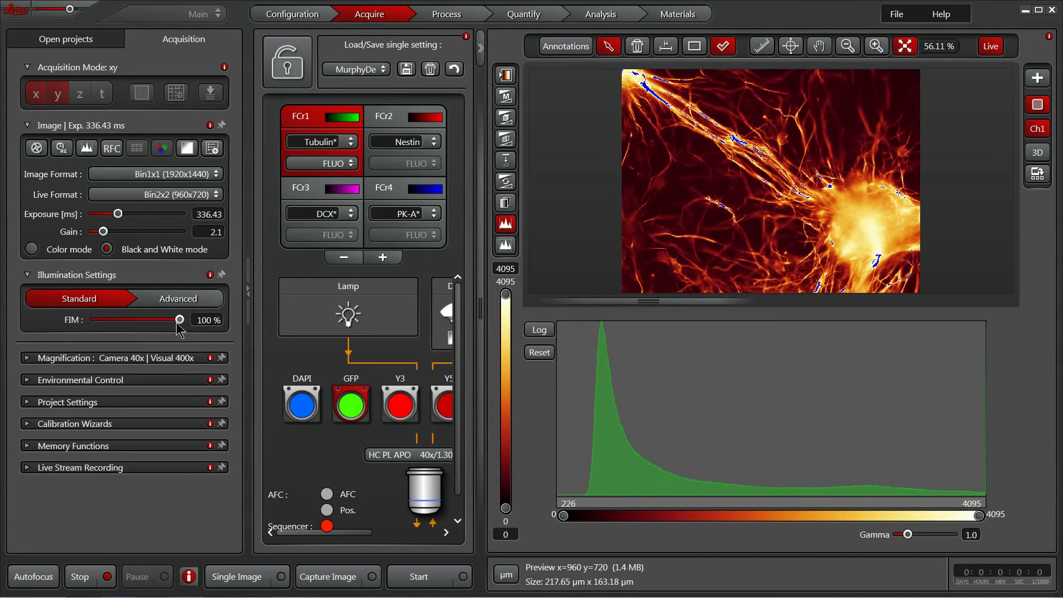
drag(118, 214, 110, 214)
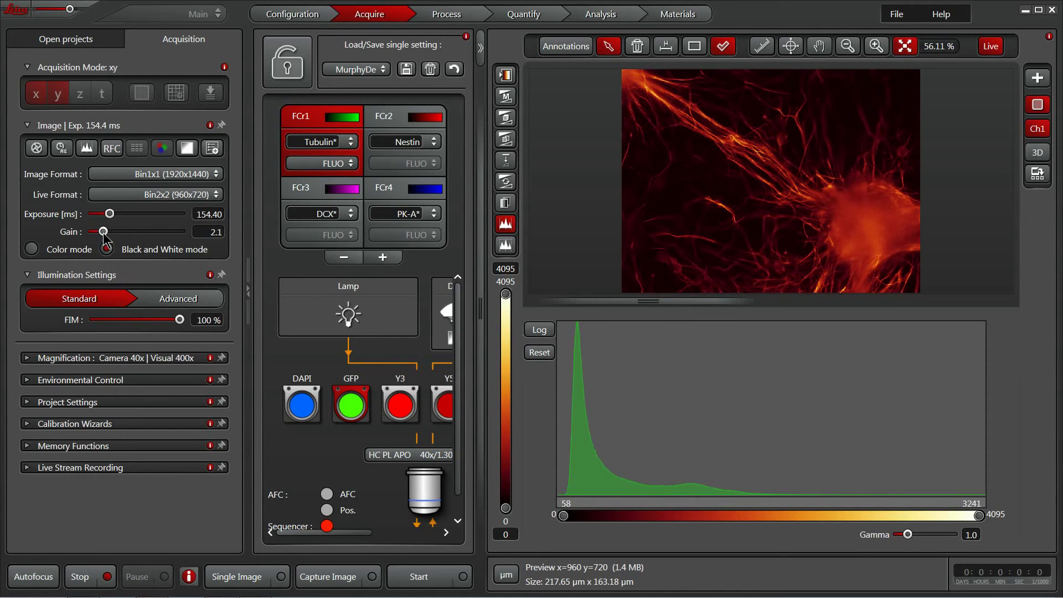
Raise the gain to 3.9 and lengthen exposure to 629.06 ms to brighten the tubulin image
mouse_move(103, 232)
mouse_down()
mouse_move(154, 233)
mouse_move(103, 216)
mouse_up()
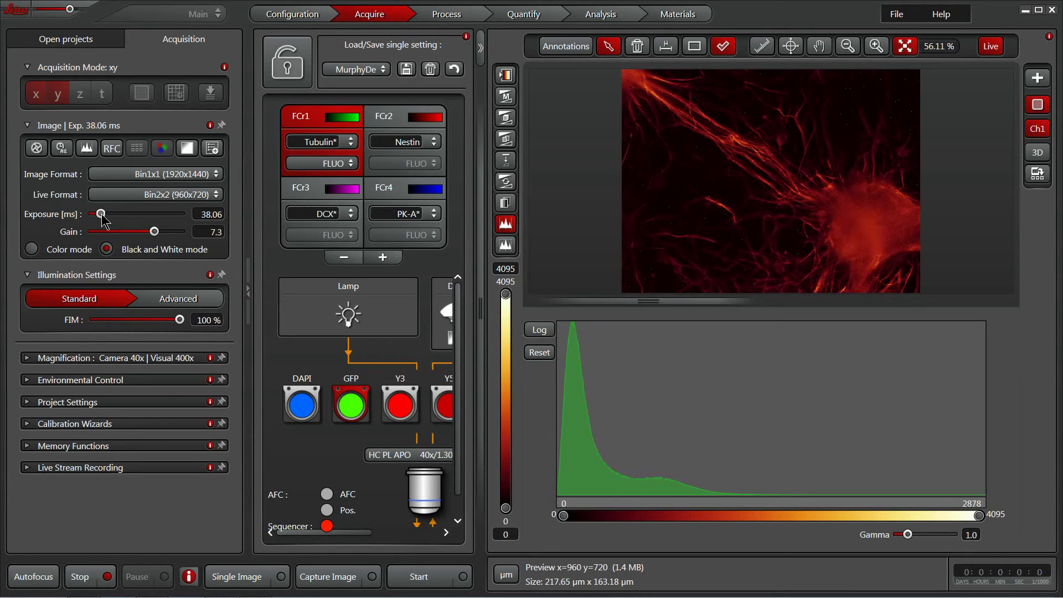
drag(102, 216, 103, 216)
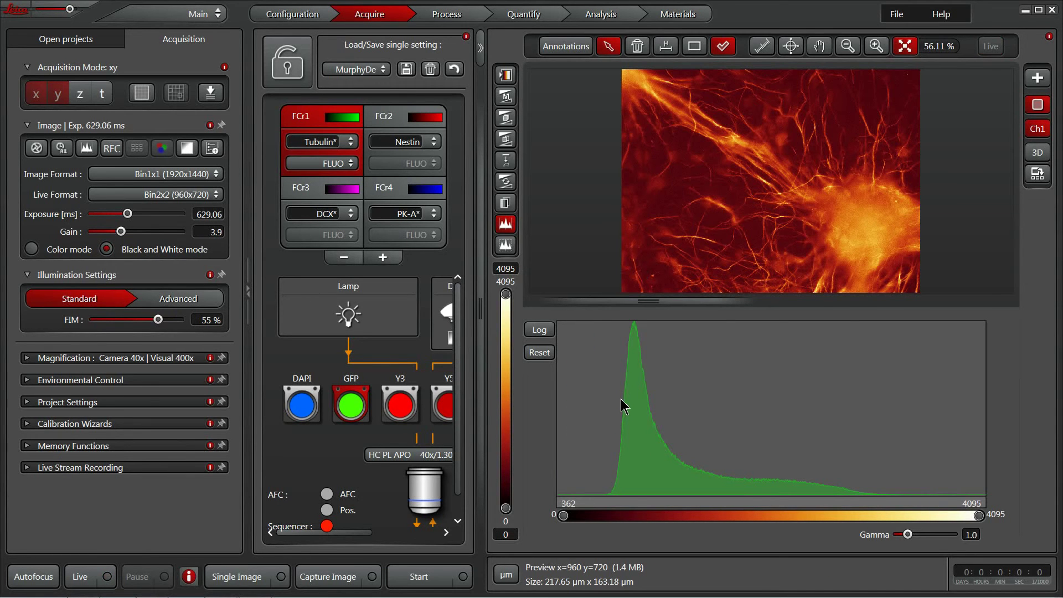
Hide the large histogram, collapse its panel, and display the tubulin image in greyscale
click(86, 148)
click(511, 227)
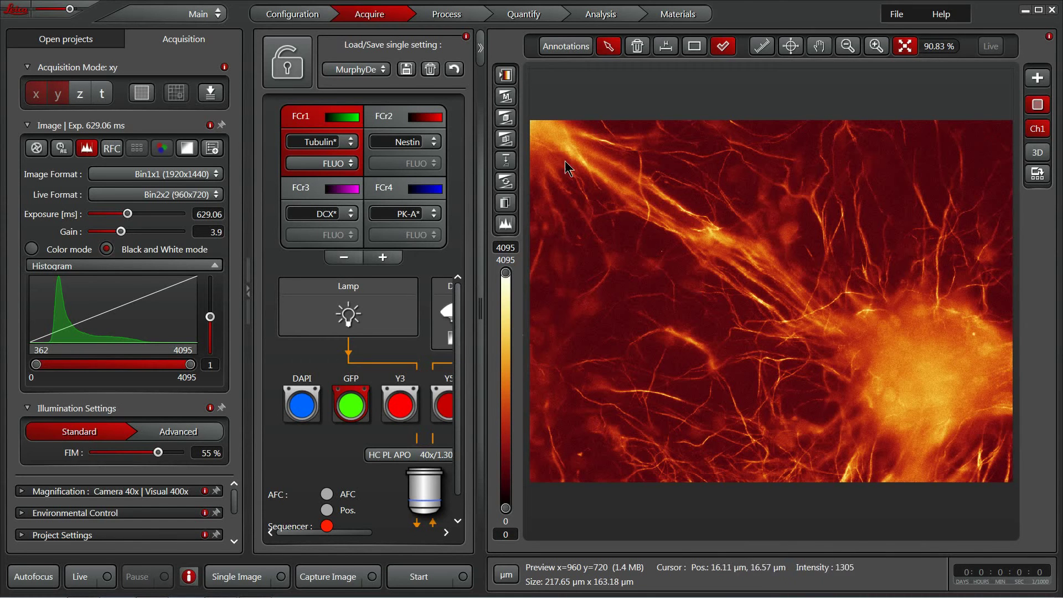
click(214, 266)
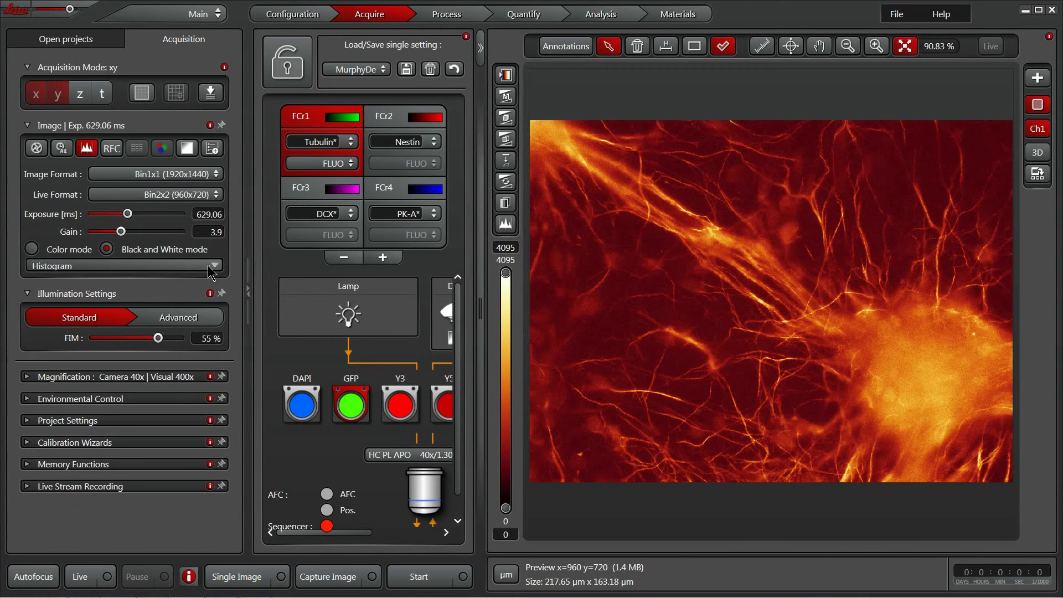
click(509, 75)
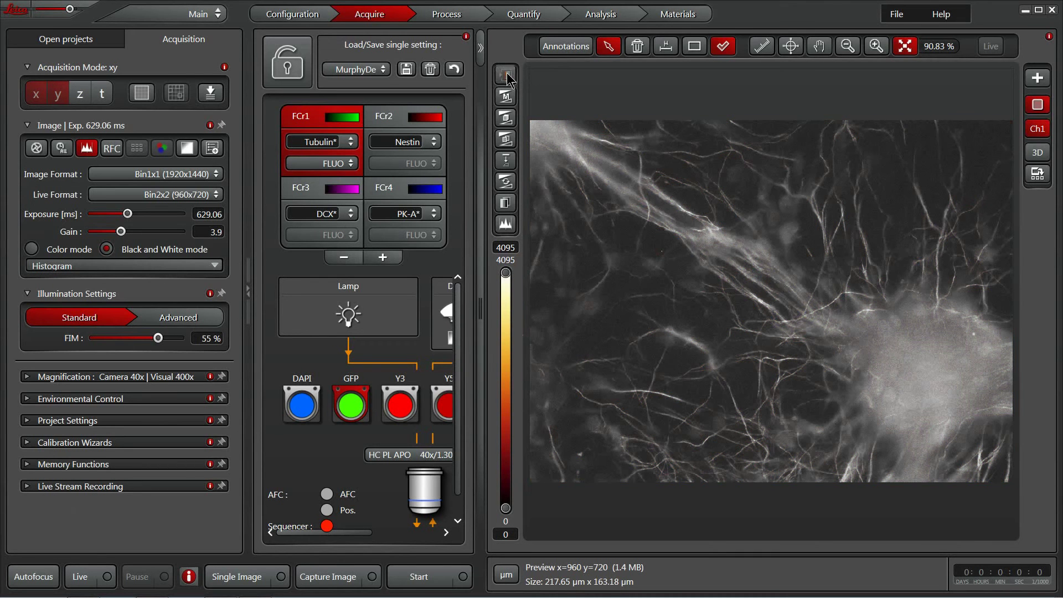
Show the tubulin image in green with an auto-scaled display range, then restart live imaging
click(508, 78)
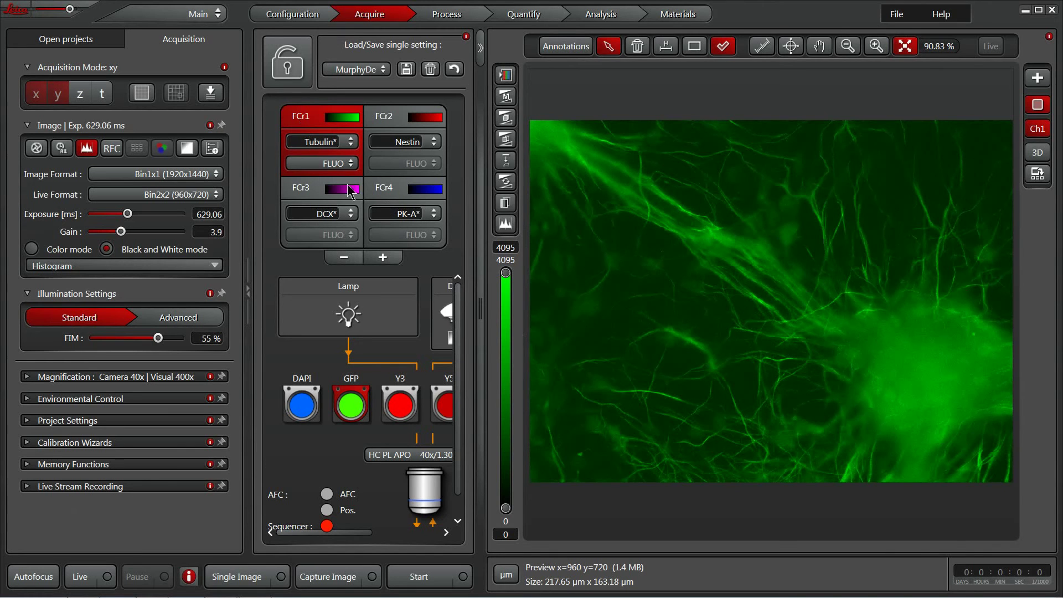
click(508, 98)
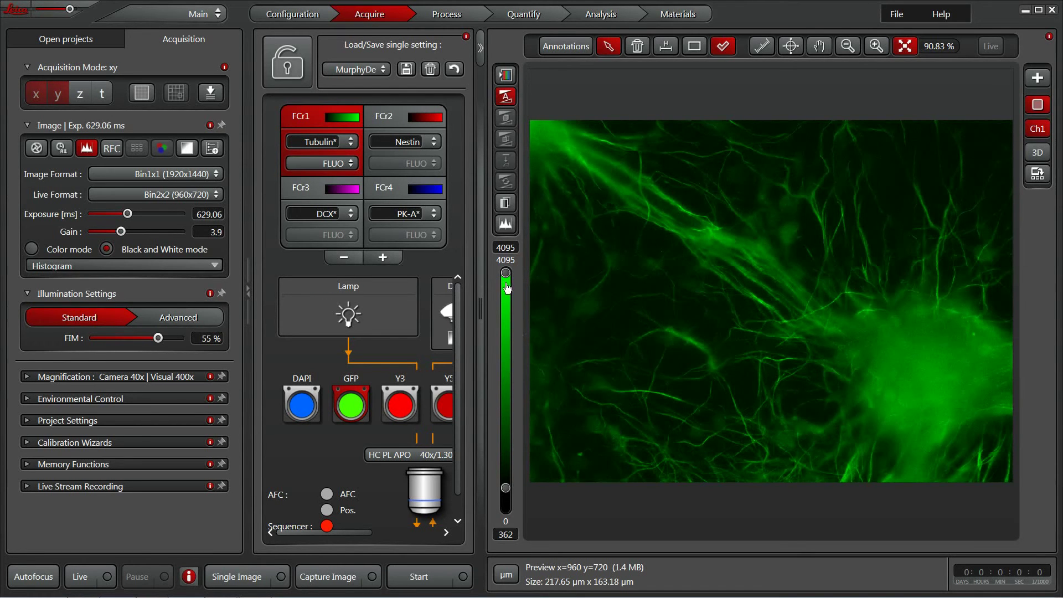
click(79, 577)
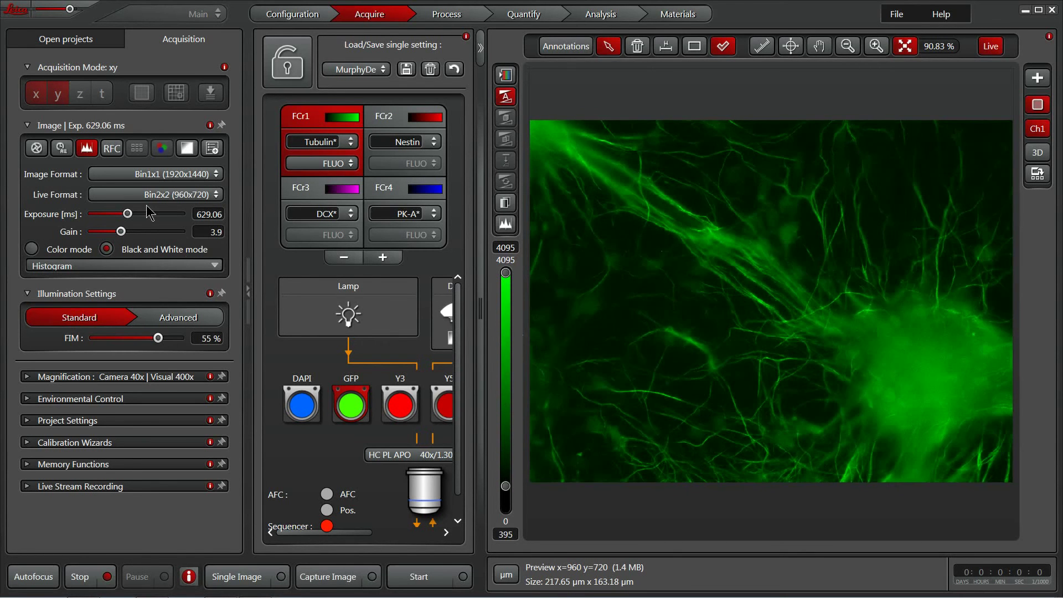
Lower the upper display limit to 3350 and settle Tubulin at 426.76 ms, gain 3.2, 100% illumination
drag(505, 271, 505, 273)
drag(130, 218, 114, 232)
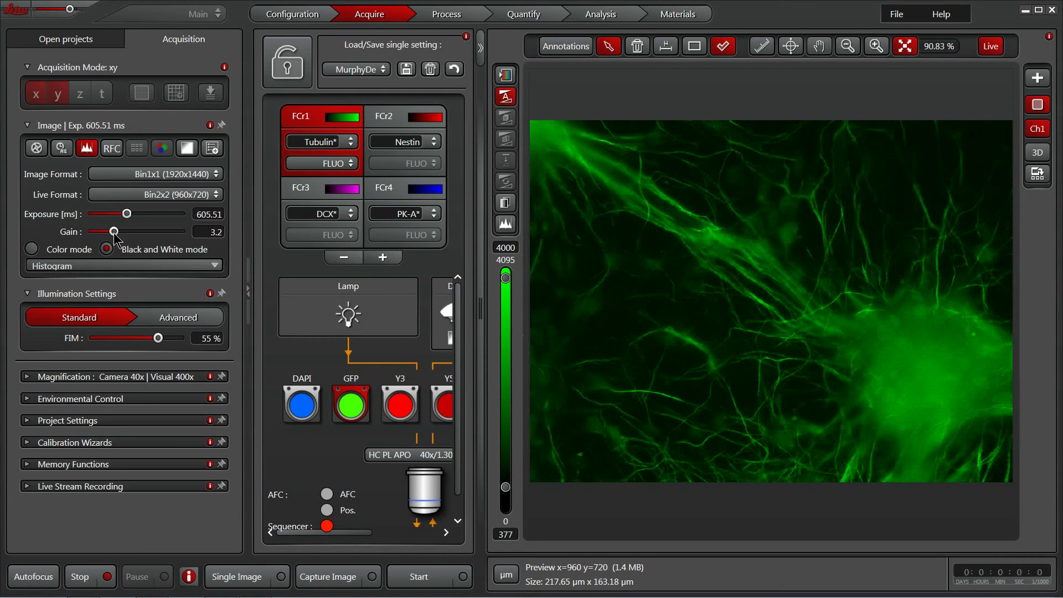
drag(506, 284, 518, 332)
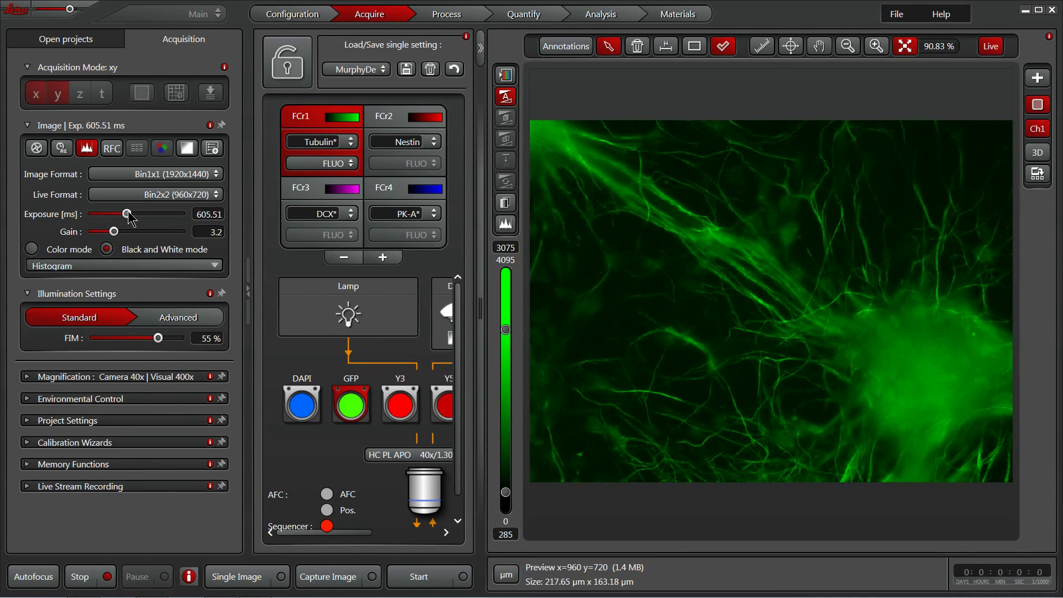
drag(127, 214, 104, 214)
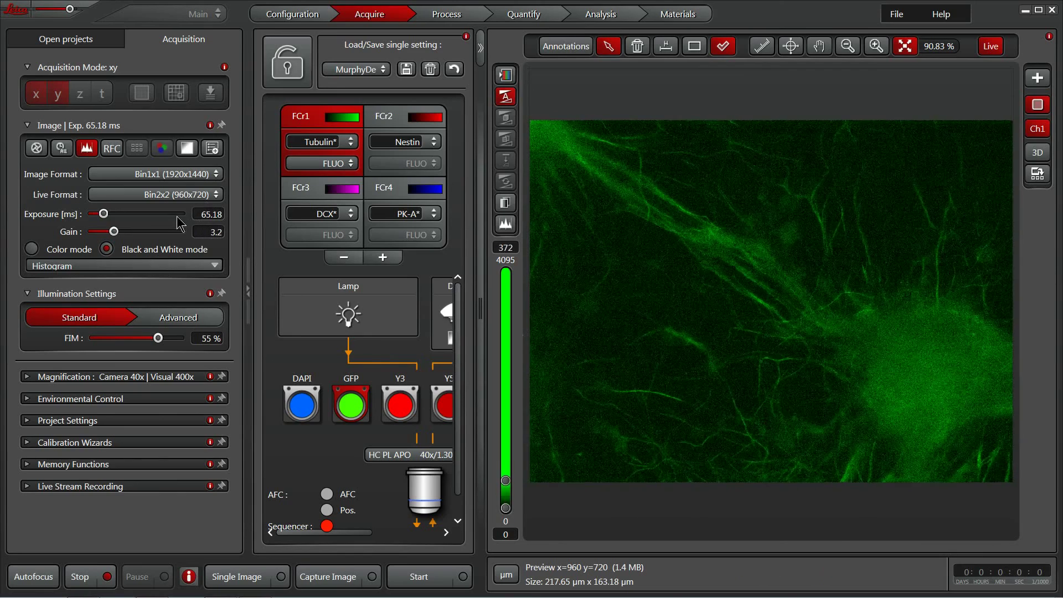
click(310, 120)
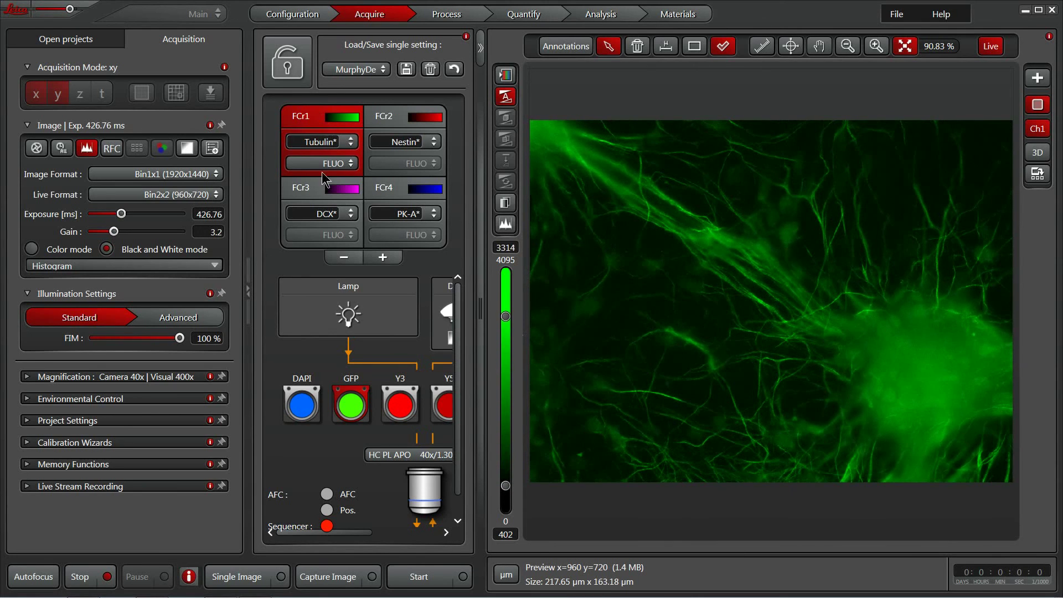
Step through Nestin to the DCX channel and halve its exposure to 301.67 ms
click(391, 123)
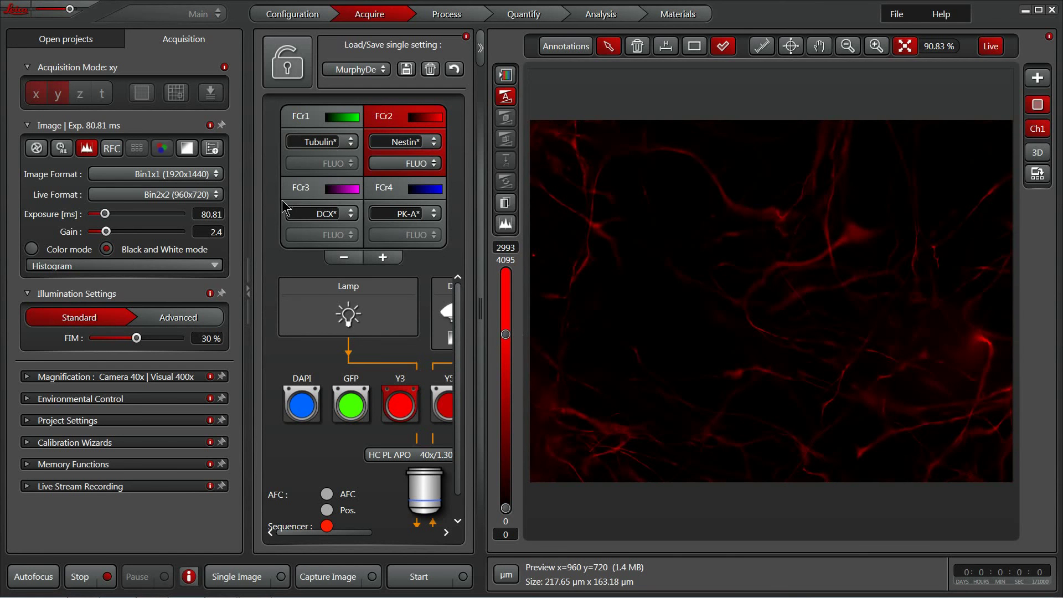
key(Down)
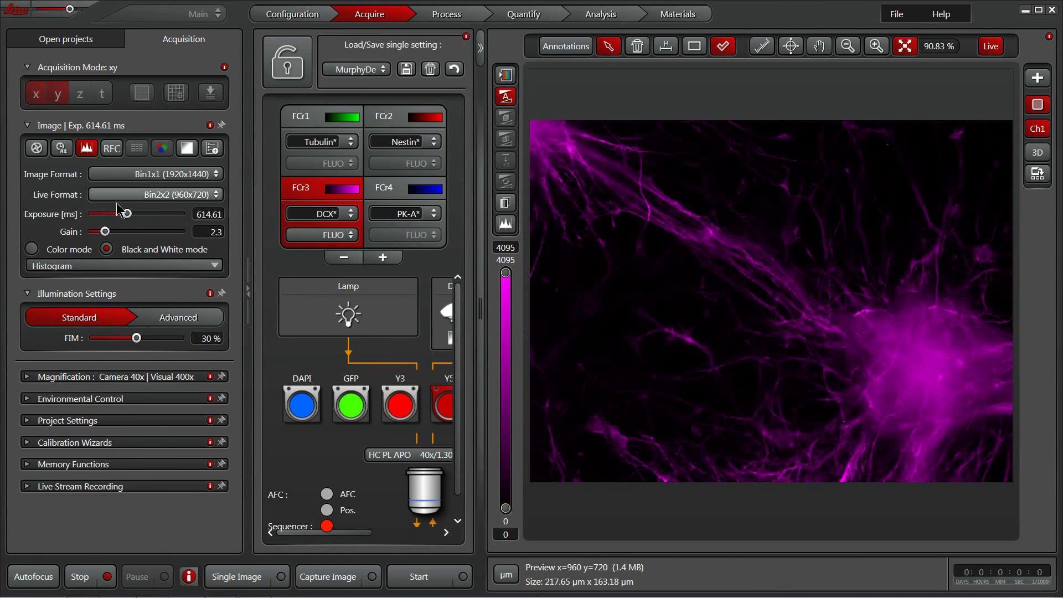
drag(127, 214, 116, 215)
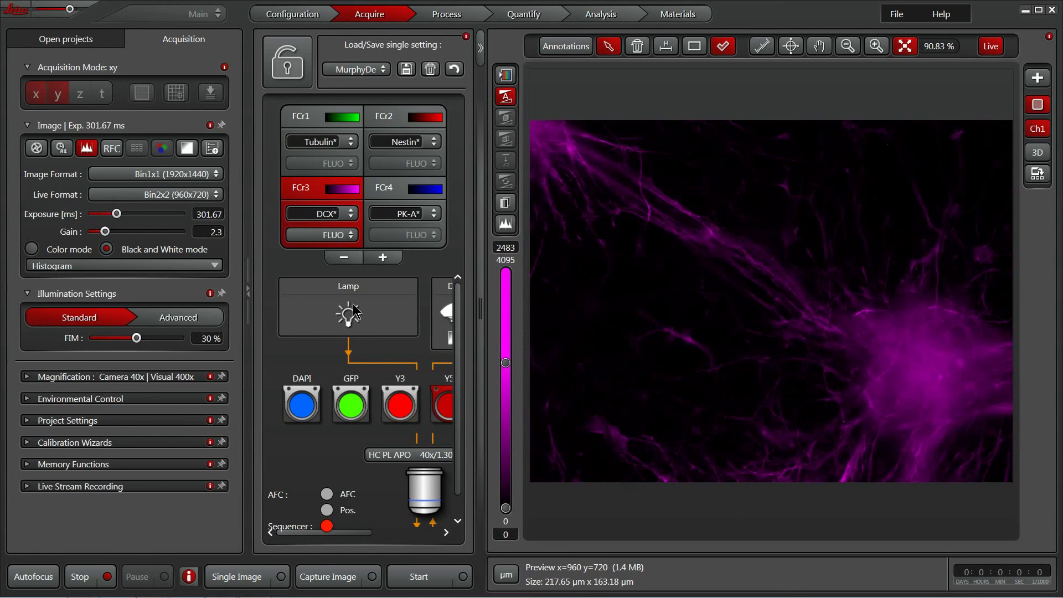